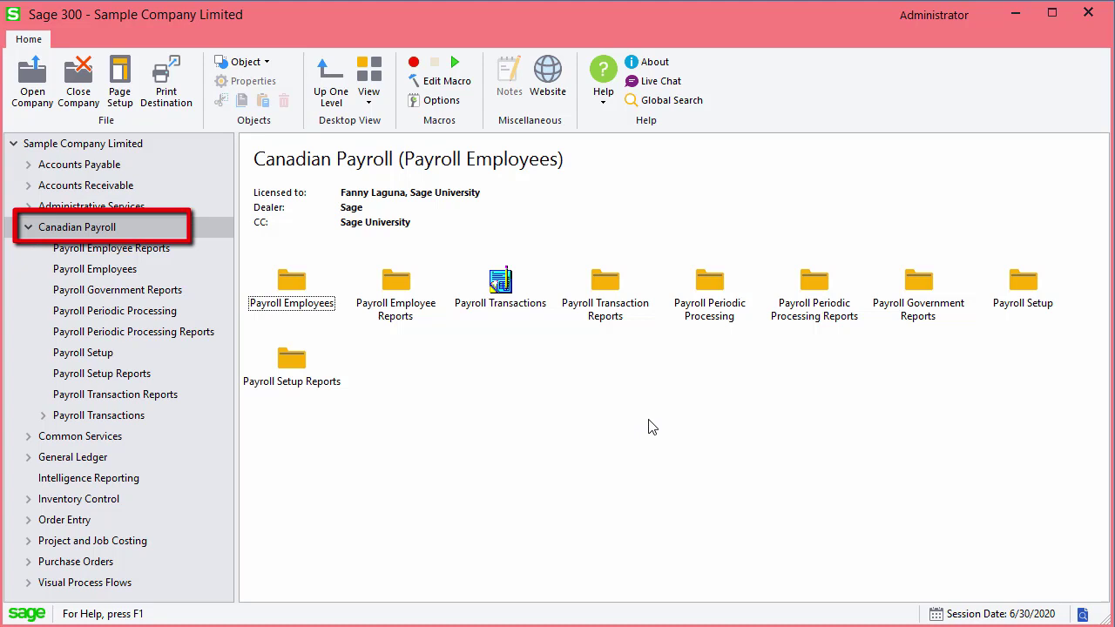
- Open the Payroll T4s window from Payroll Government Reports
click(939, 312)
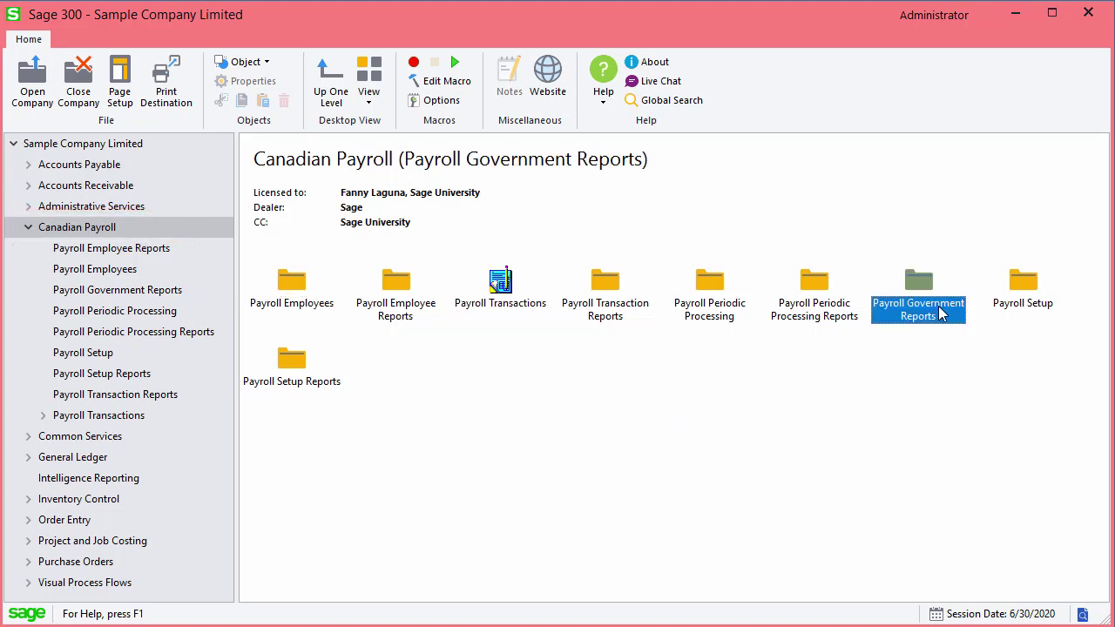
double_click(939, 312)
double_click(820, 305)
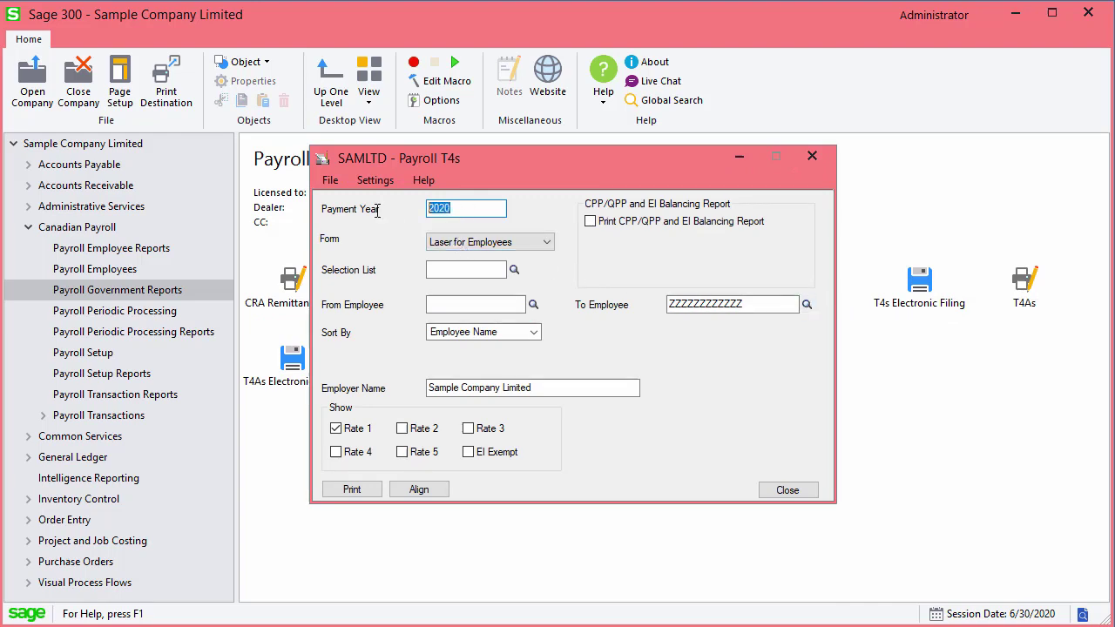
- Set payment year 2019 and the Employees - Plain Paper form, sorted by employee name
text(2019)
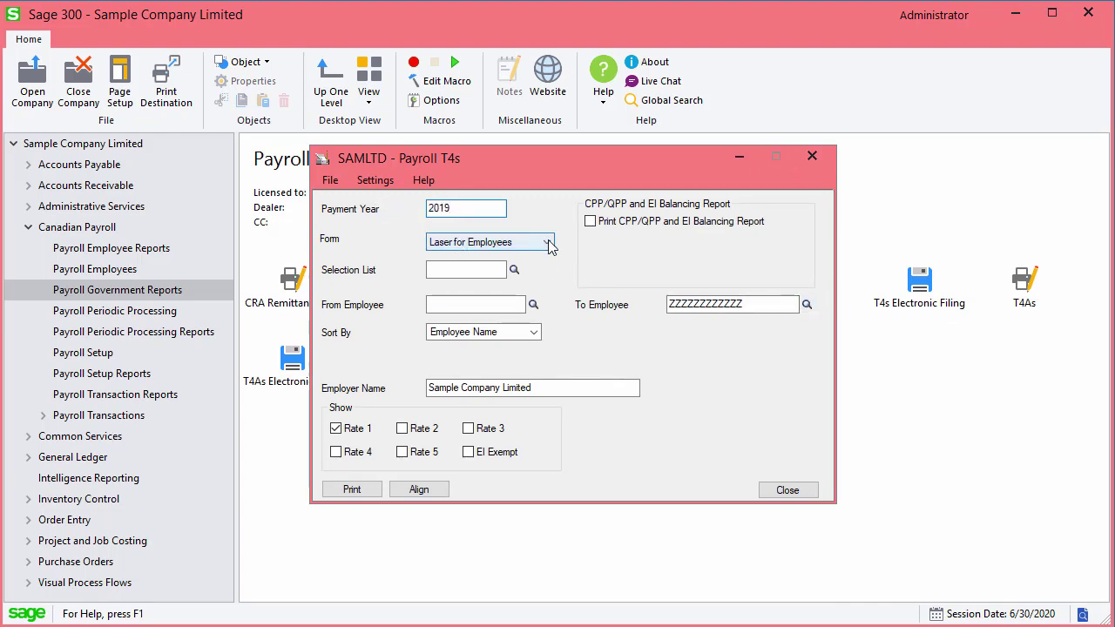
click(547, 242)
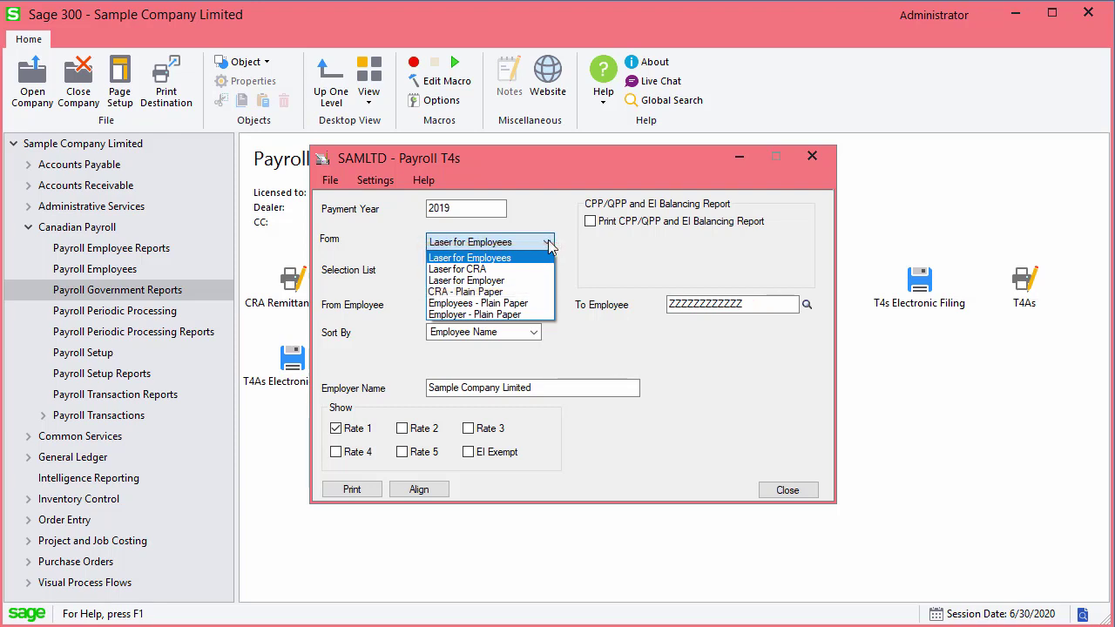
click(527, 303)
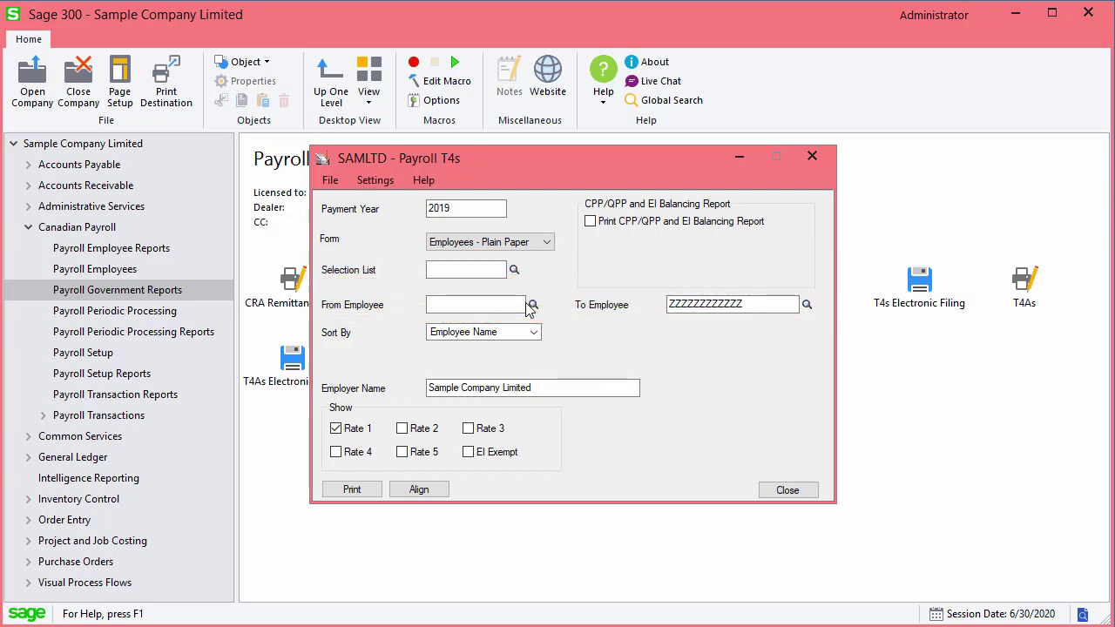
click(534, 334)
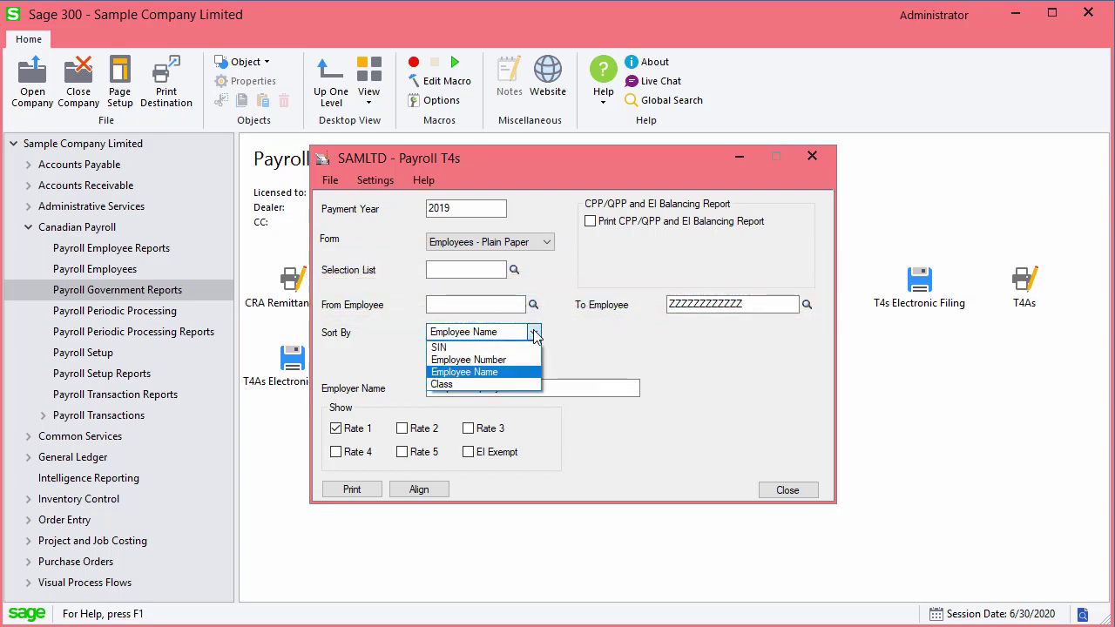
click(534, 334)
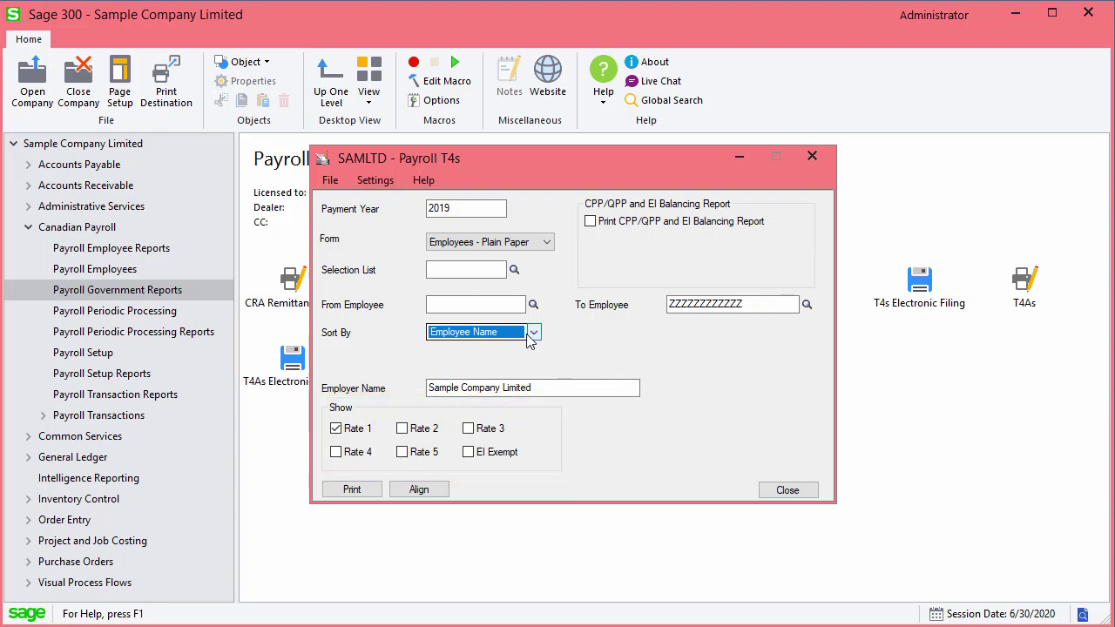
- Print the 2019 T4s to the Crystal Reports preview and advance to page 2
click(370, 490)
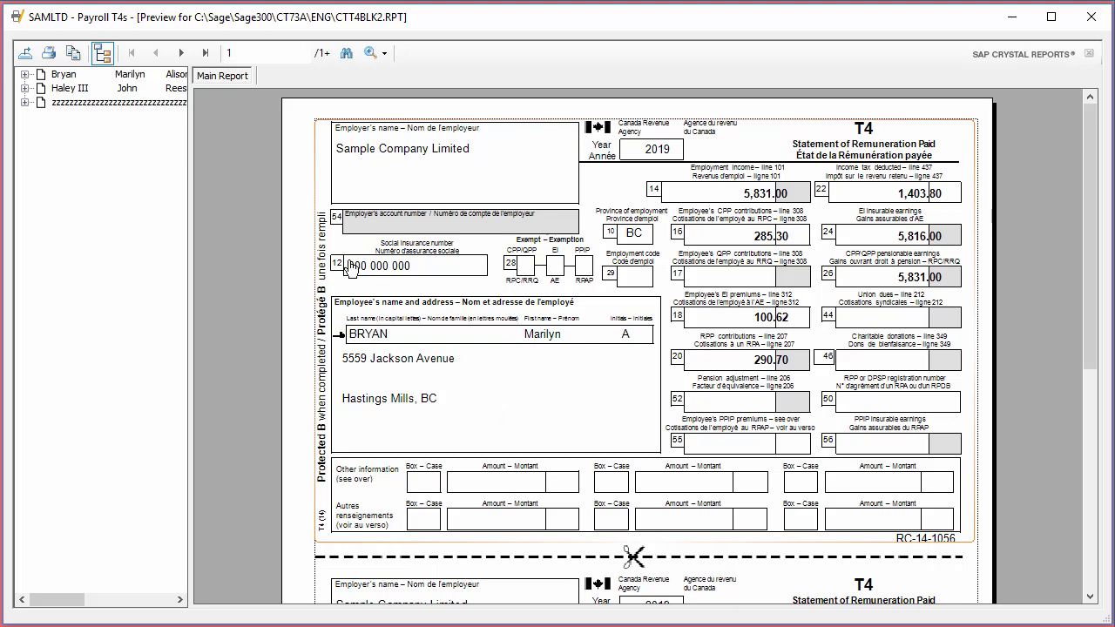
click(181, 54)
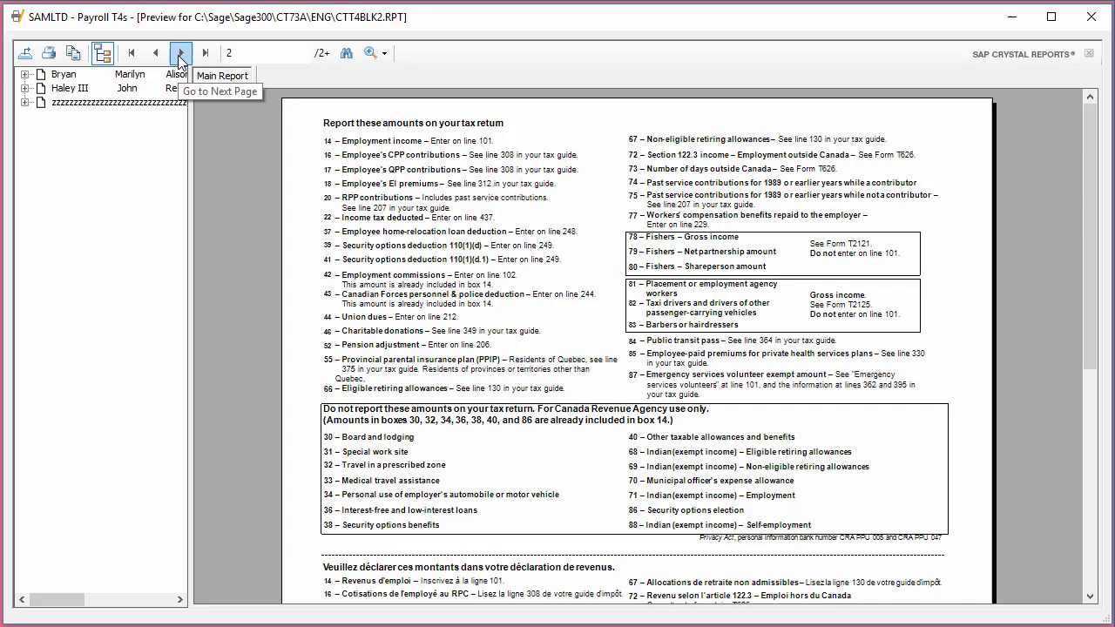